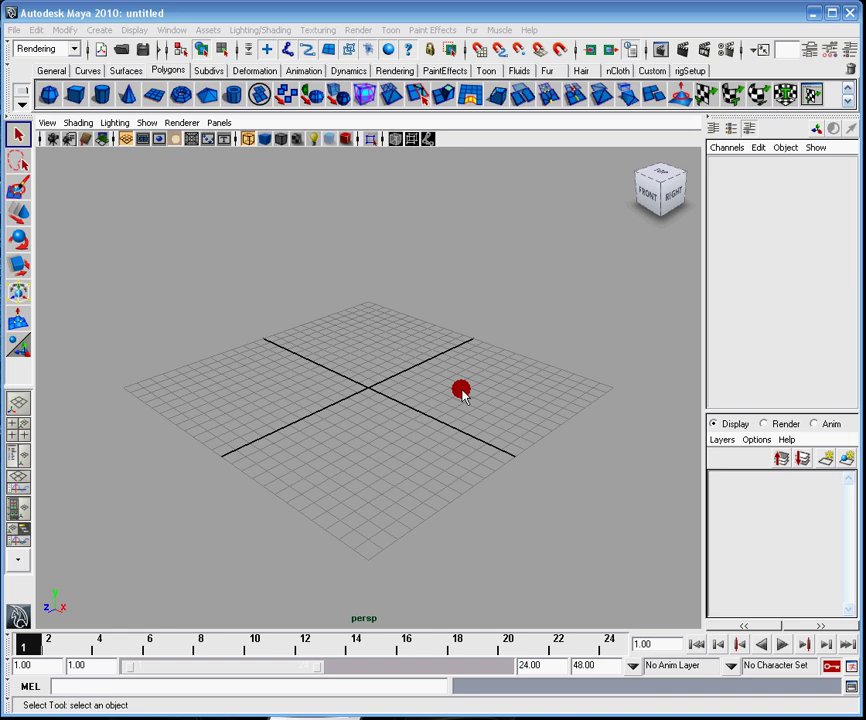
Show the four-view layout and switch the menu set to Animation.
click(450, 150)
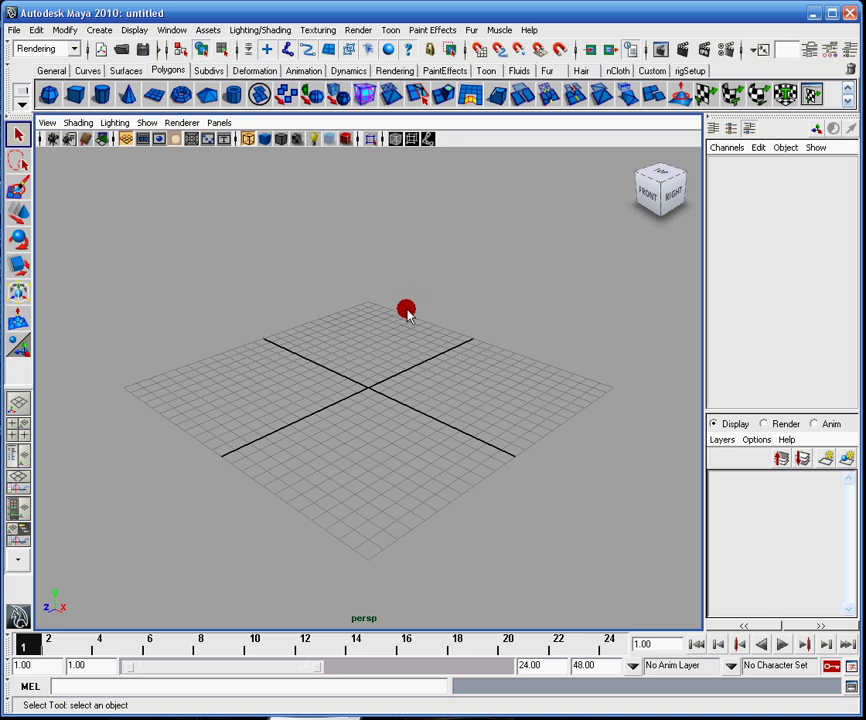
key(space)
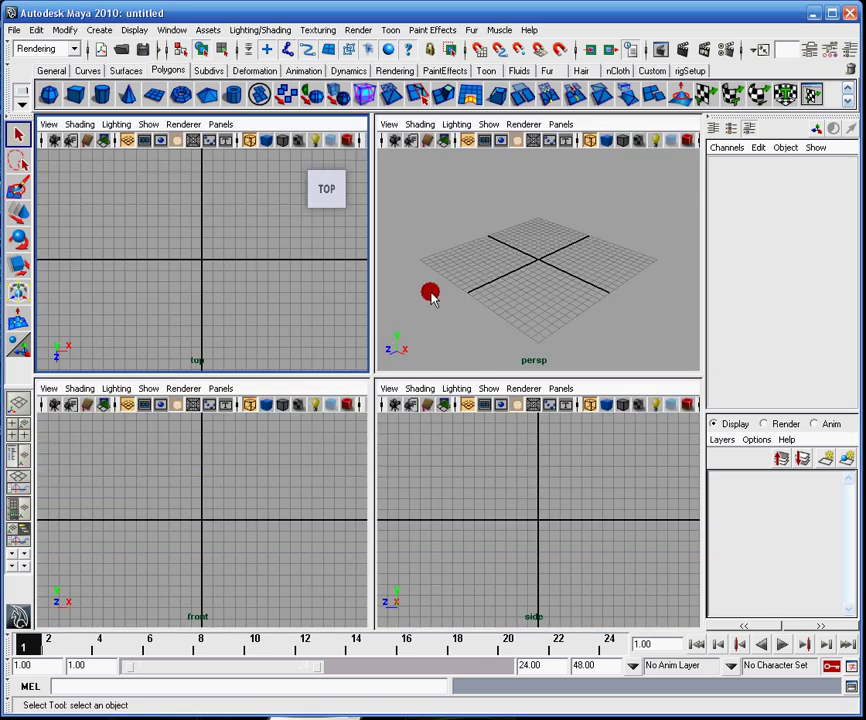
click(75, 48)
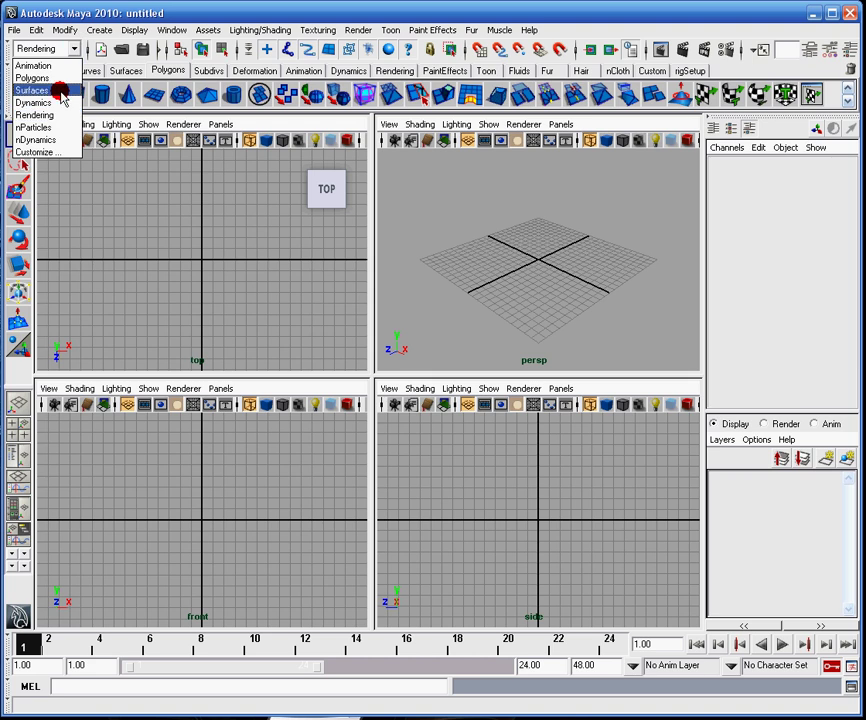
click(55, 65)
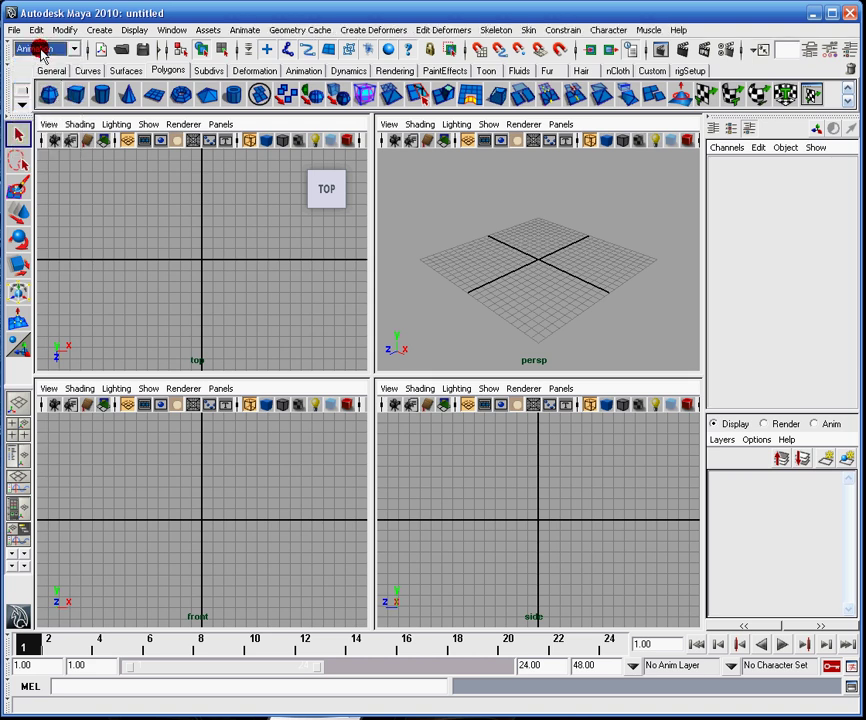
Using the Joint Tool in the full-size side view, place the hip joint on the vertical axis at a height of 11.
click(501, 30)
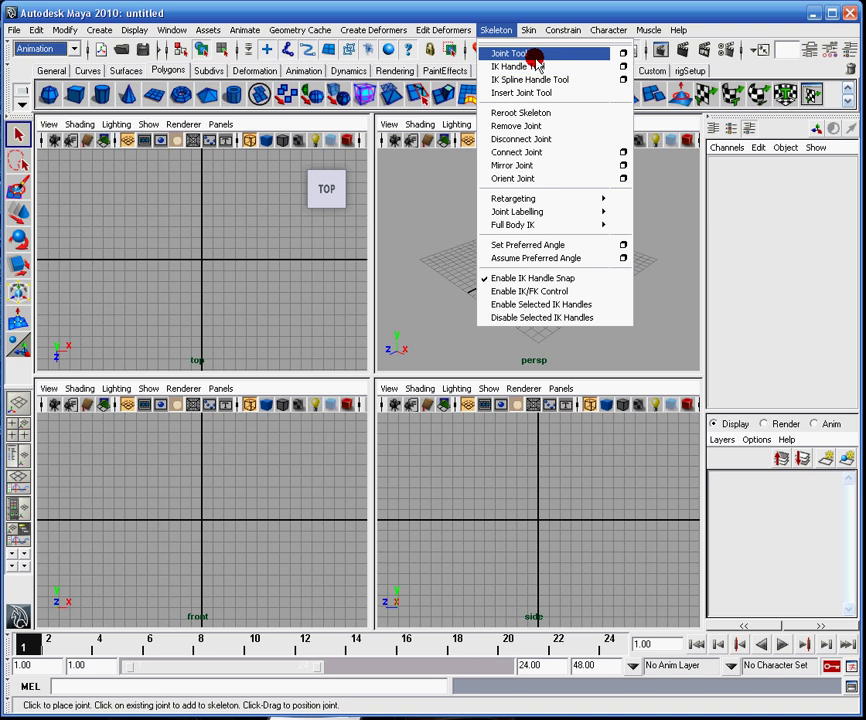
click(535, 55)
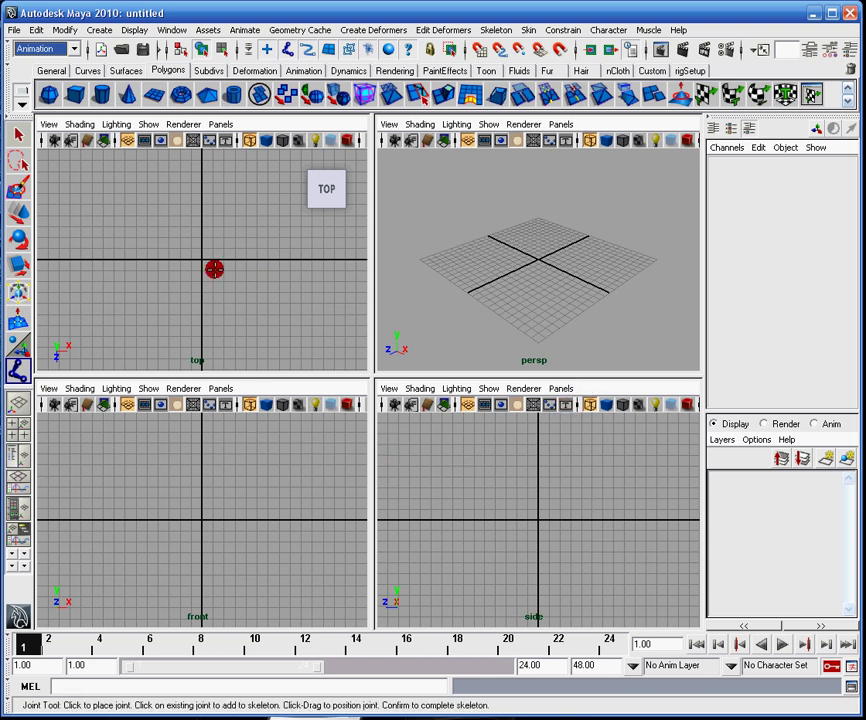
key(space)
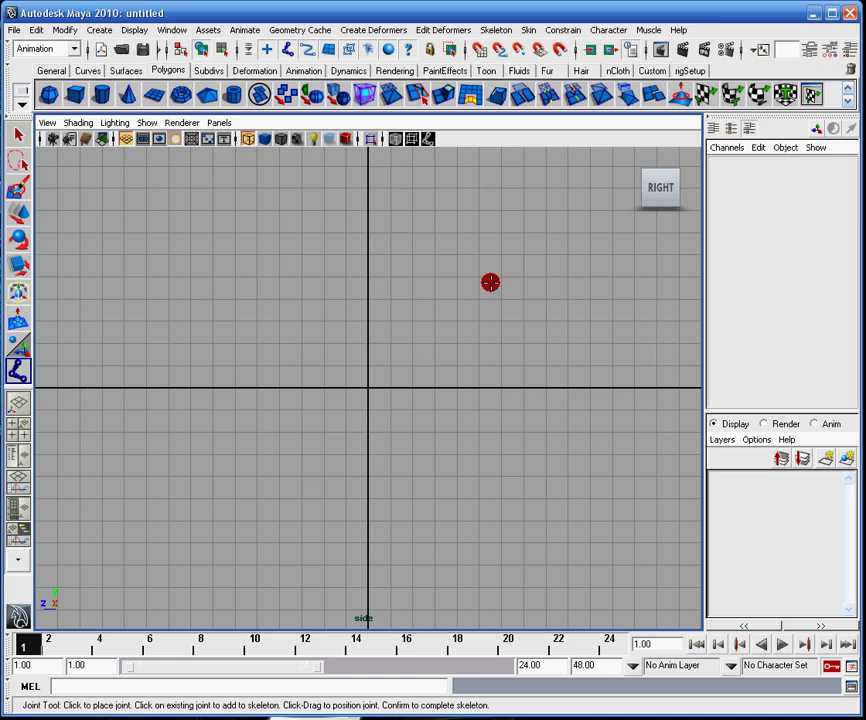
alt+right_drag(447, 297, 549, 420)
alt+middle_drag(549, 420, 497, 451)
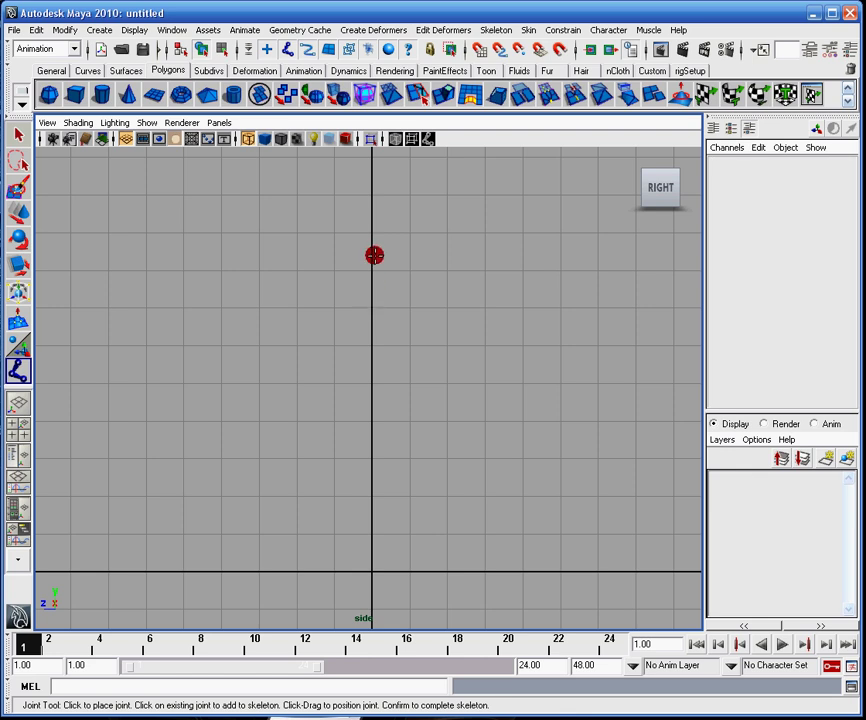
alt+middle_drag(375, 253, 381, 282)
scroll(372, 286, down, 1)
scroll(372, 286, down, 1)
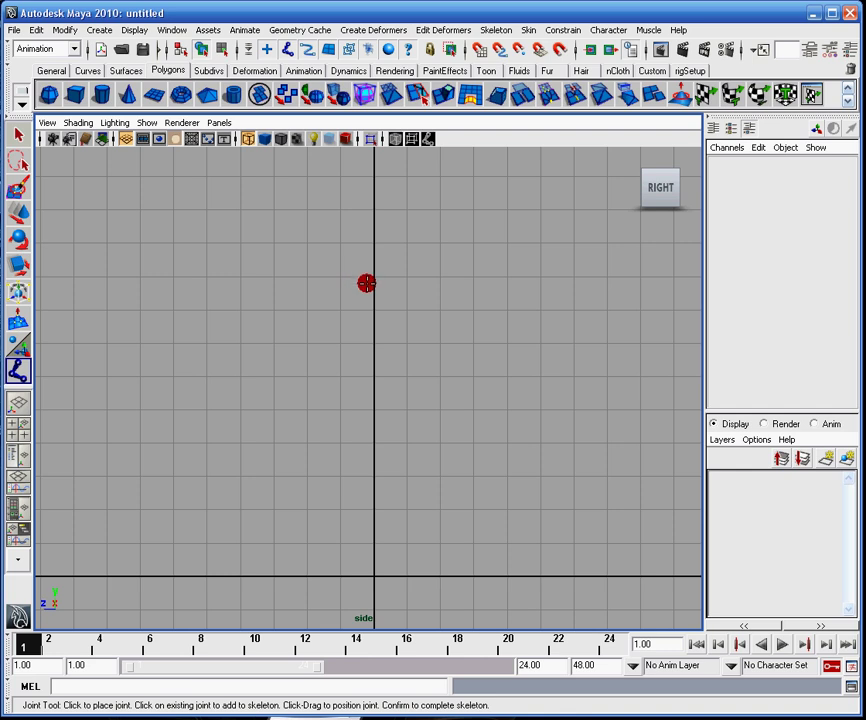
click(372, 209)
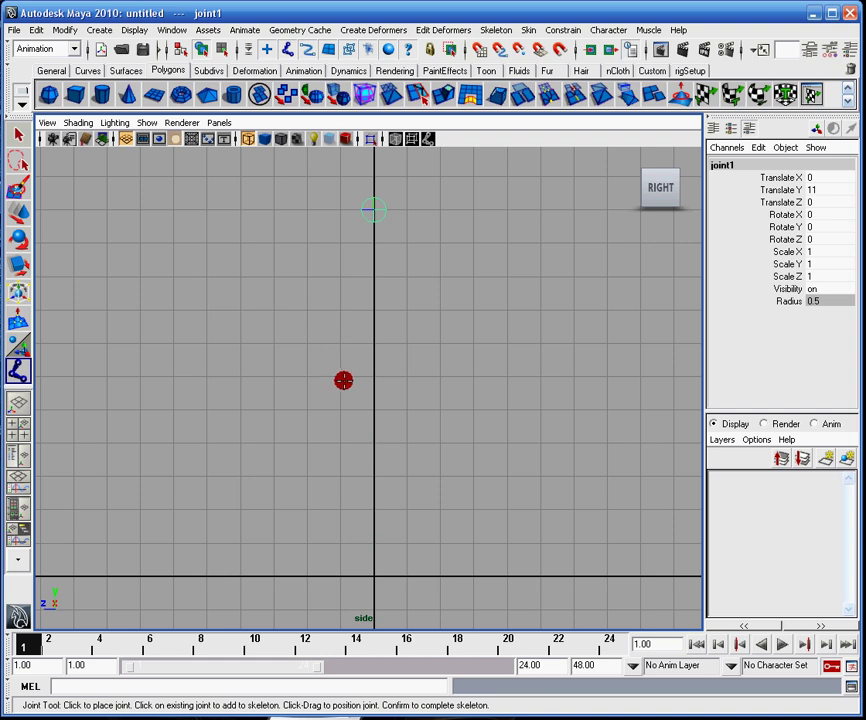
Add a knee joint slightly forward of the axis, about 5.1 units below the hip, and an ankle joint on the axis at height 1.
click(368, 378)
drag(368, 378, 362, 379)
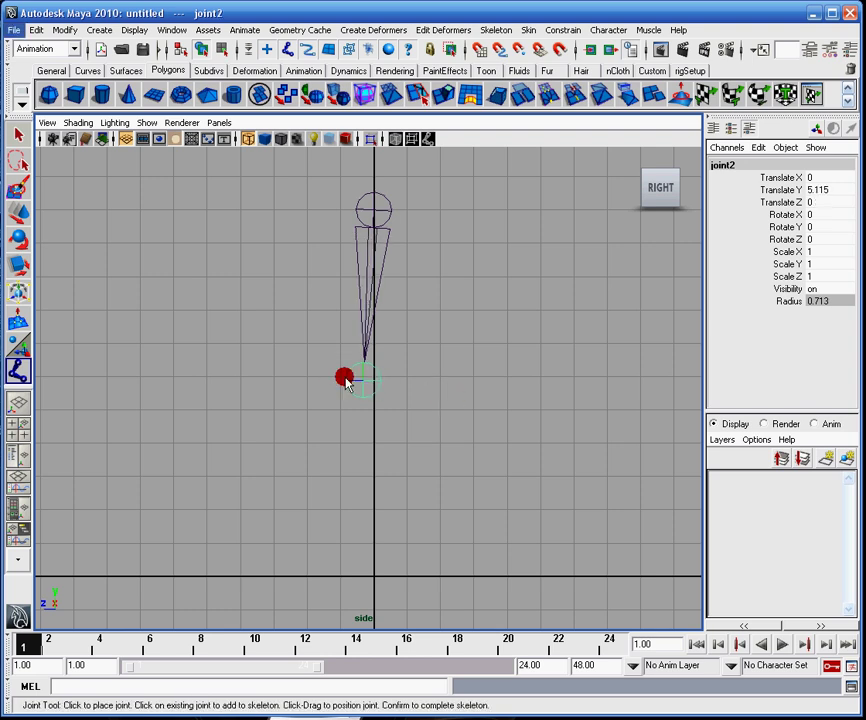
alt+middle_drag(464, 424, 460, 361)
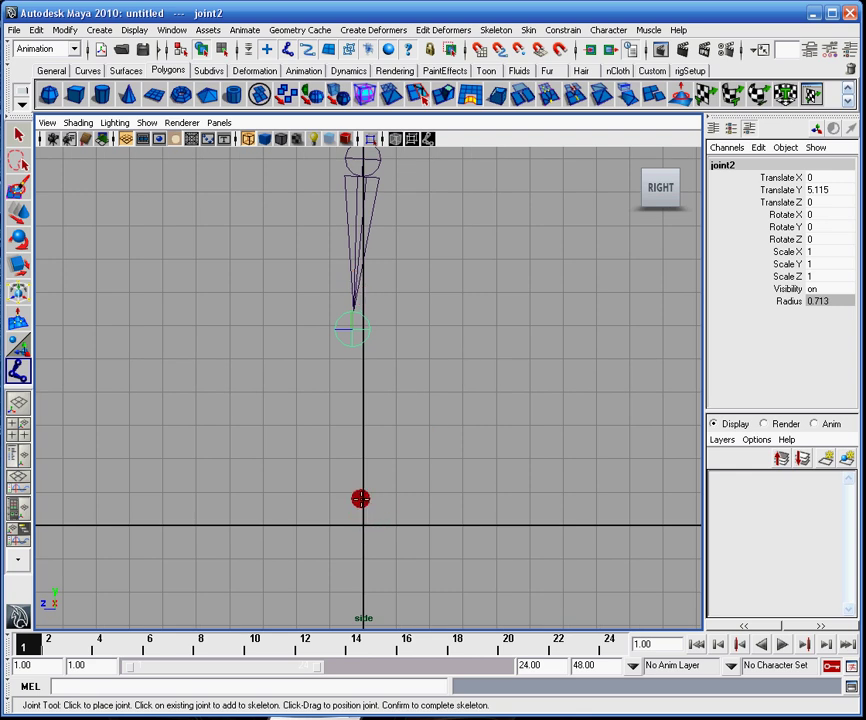
click(361, 491)
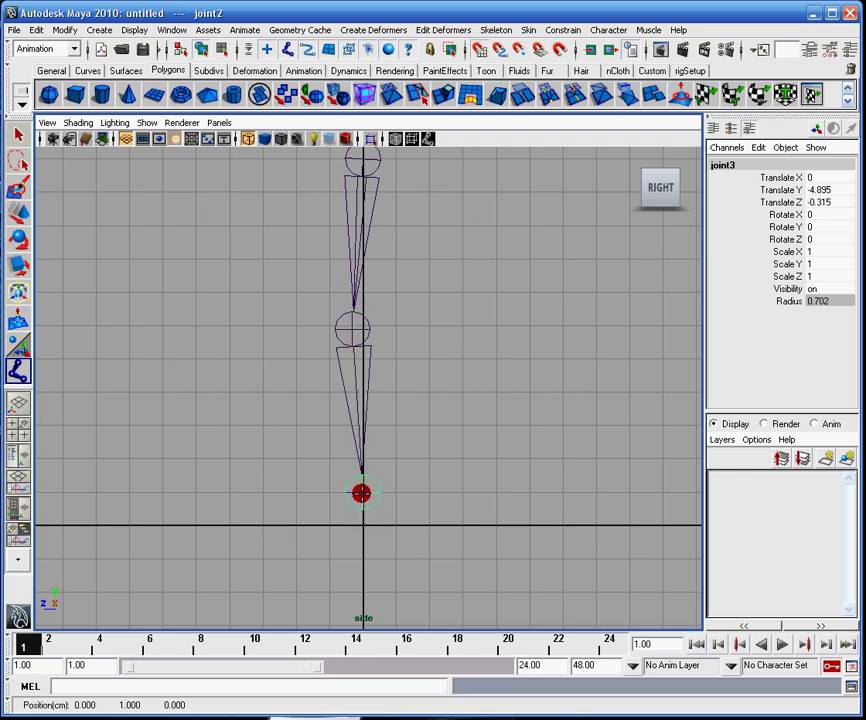
mouse_move(358, 492)
middle_down()
mouse_move(358, 401)
mouse_move(363, 491)
middle_up()
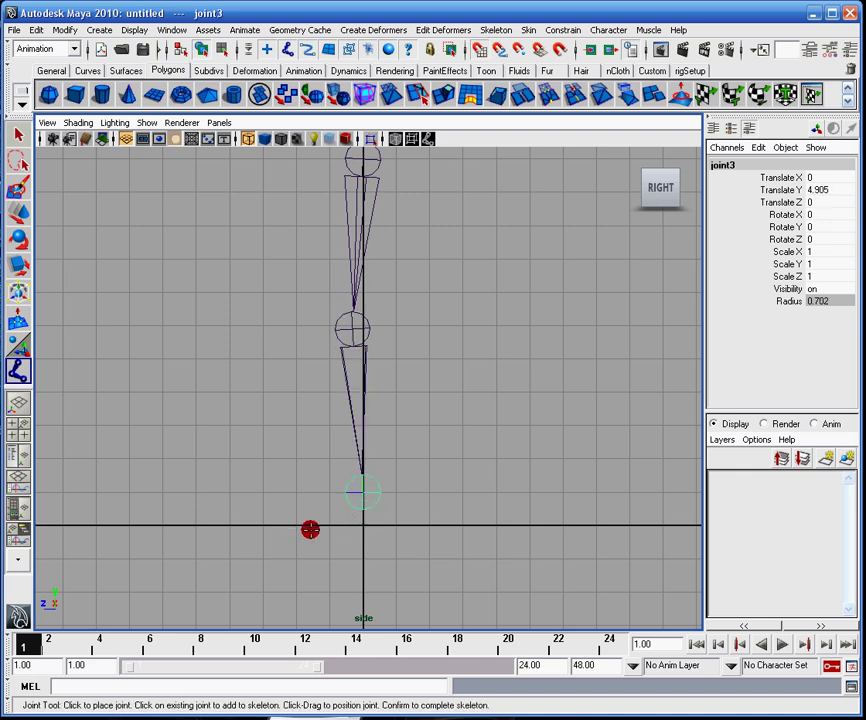
Add the ball joint on the ground at Z 2 and a toe joint about 2.4 units ahead, and complete the leg chain.
drag(316, 528, 297, 528)
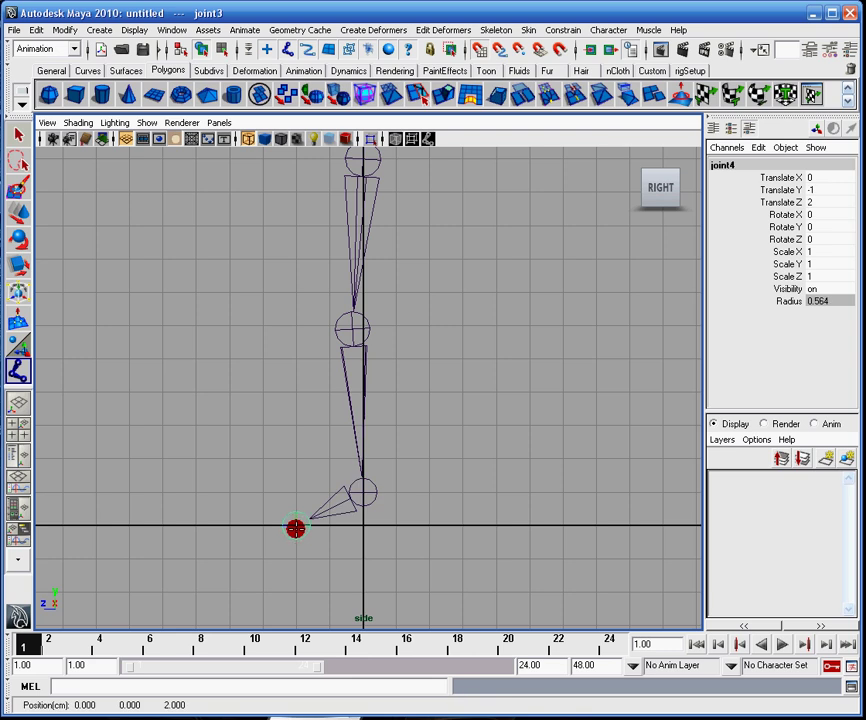
drag(296, 528, 295, 527)
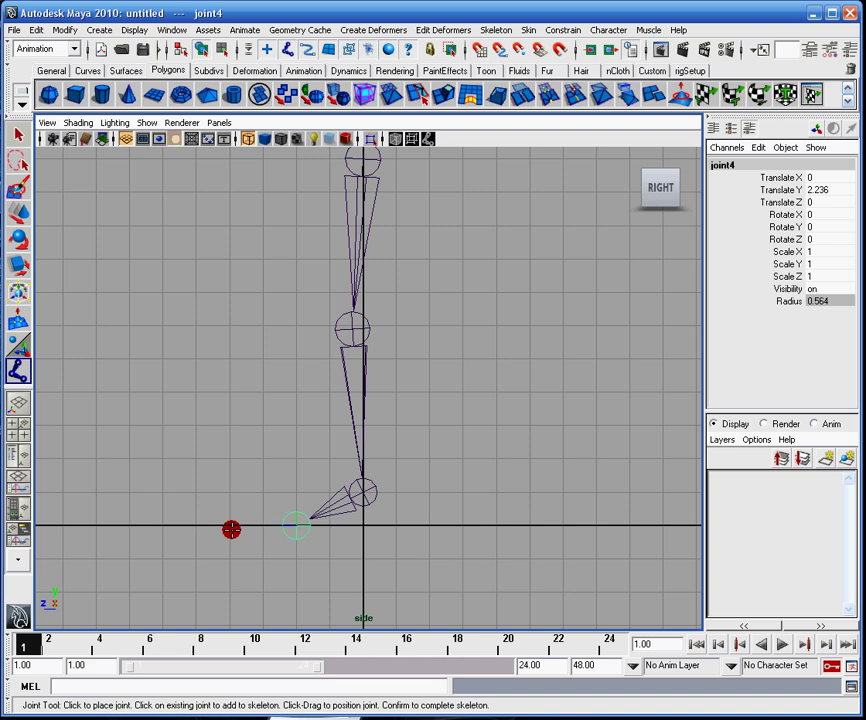
drag(213, 526, 213, 572)
key(Return)
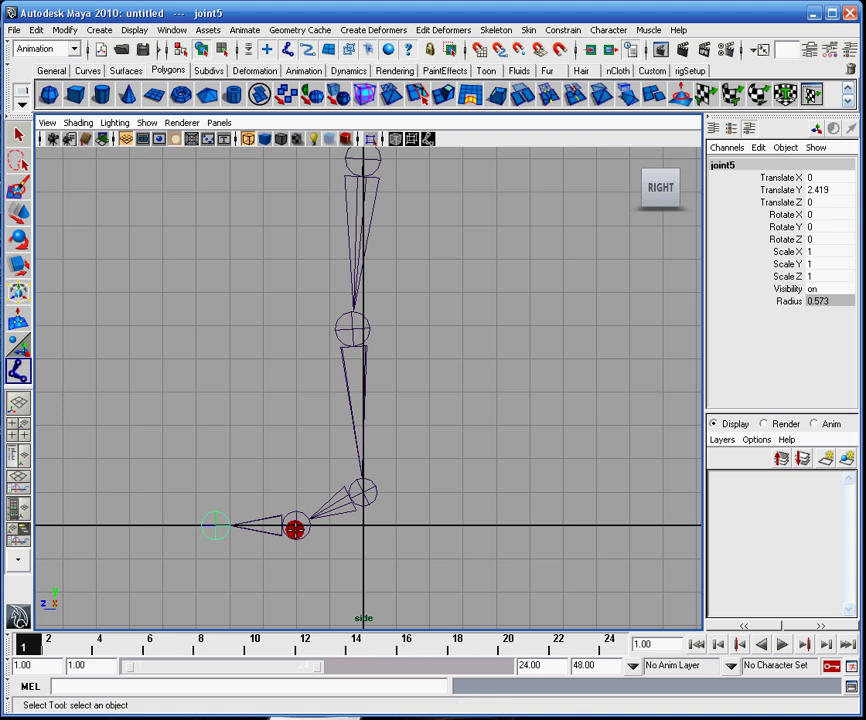
Select the ball and toe joints in turn and examine the leg joint chain in the perspective view.
click(296, 526)
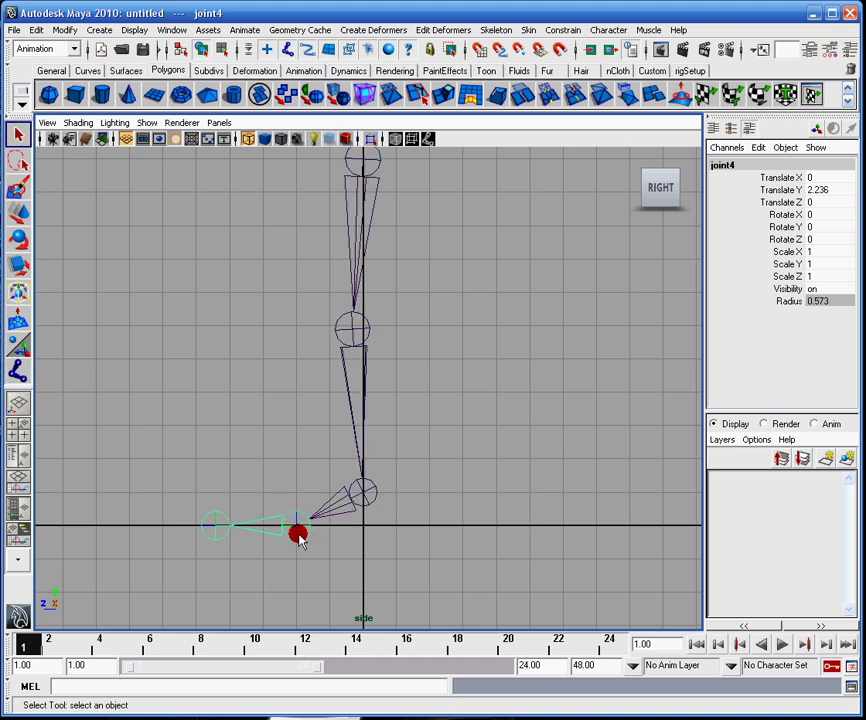
click(216, 526)
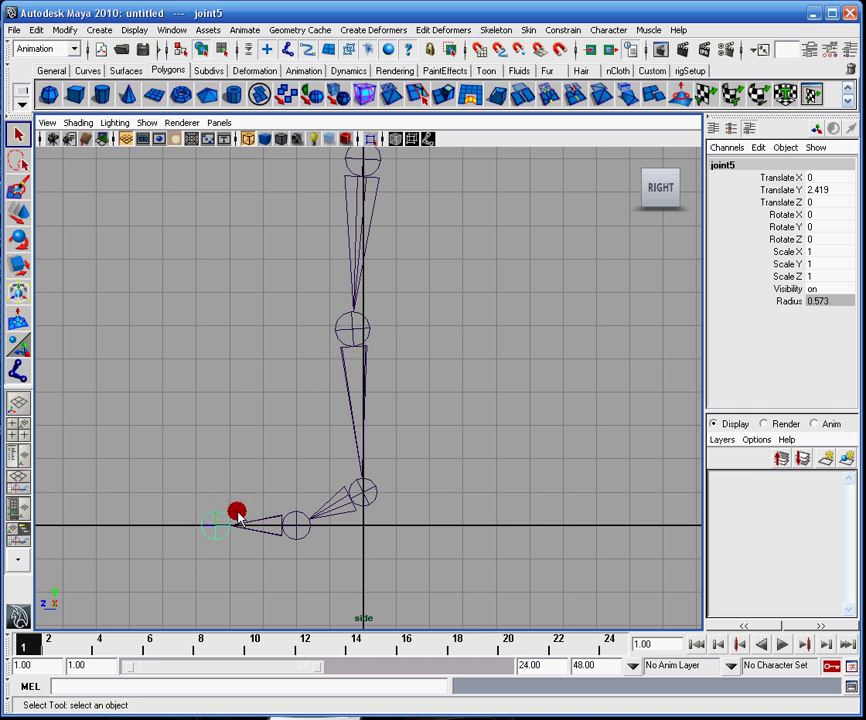
alt+middle_drag(340, 364, 430, 387)
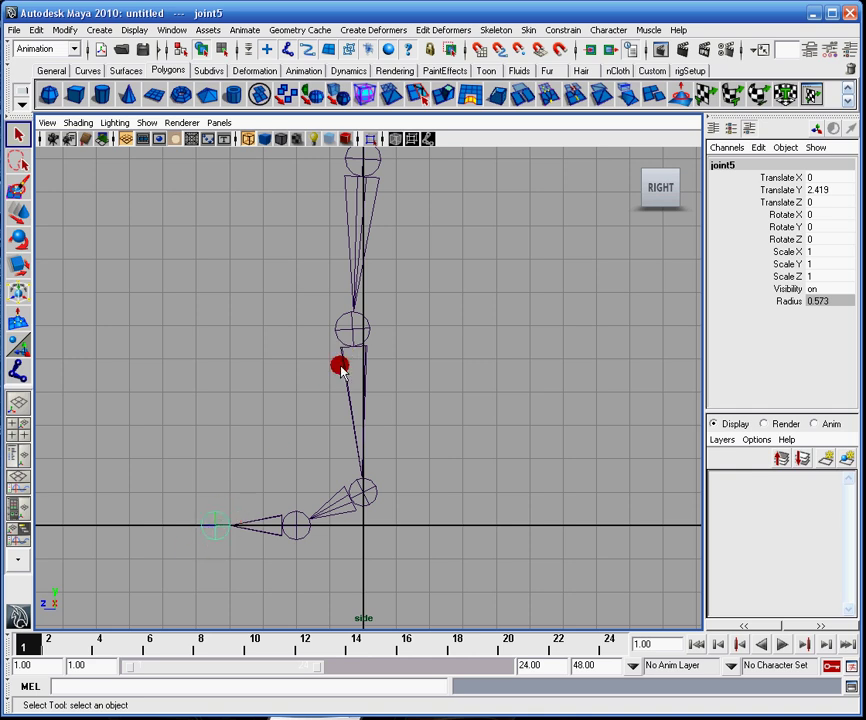
key(space)
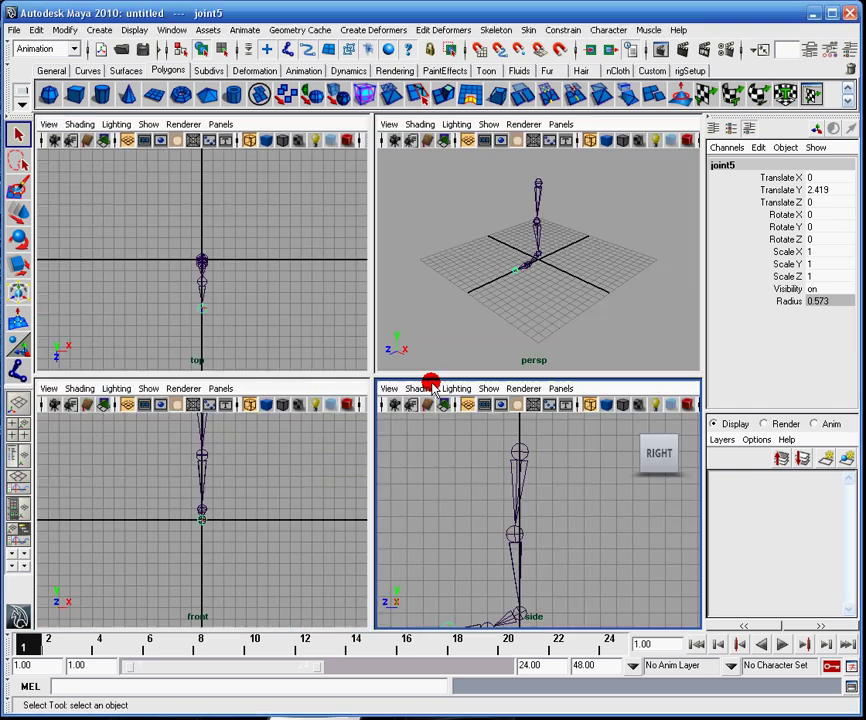
key(space)
alt+drag(499, 253, 481, 273)
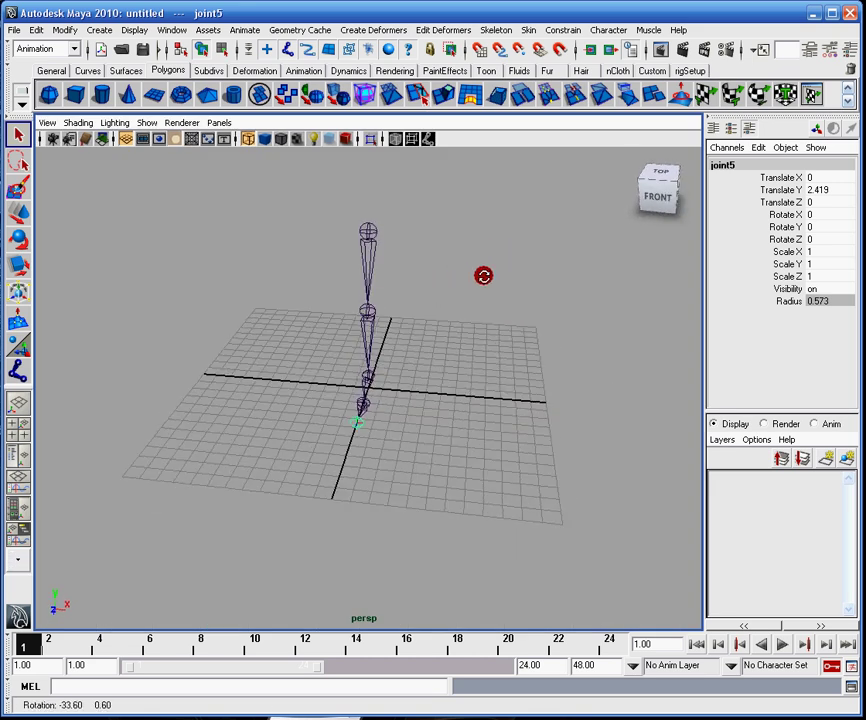
alt+right_drag(483, 267, 512, 313)
alt+drag(512, 313, 427, 387)
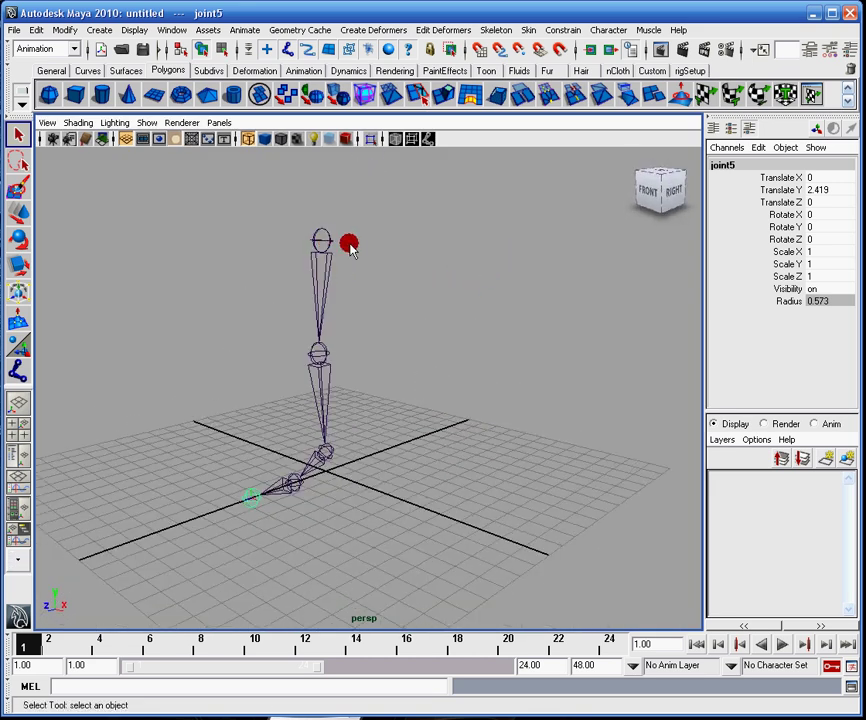
Try moving the whole leg by its hip joint about 3.15 units along X, and undo the move.
click(316, 254)
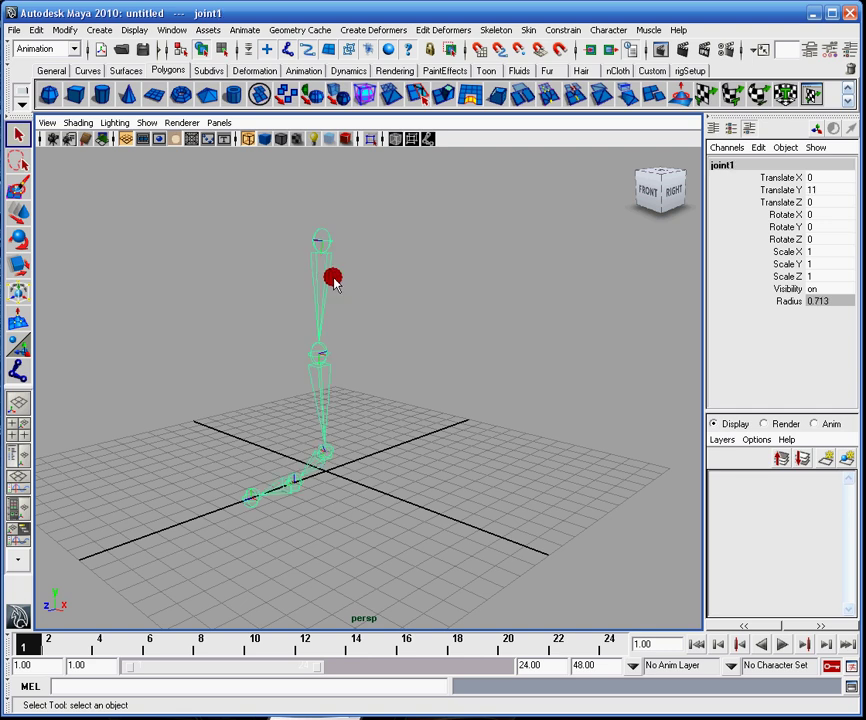
key(w)
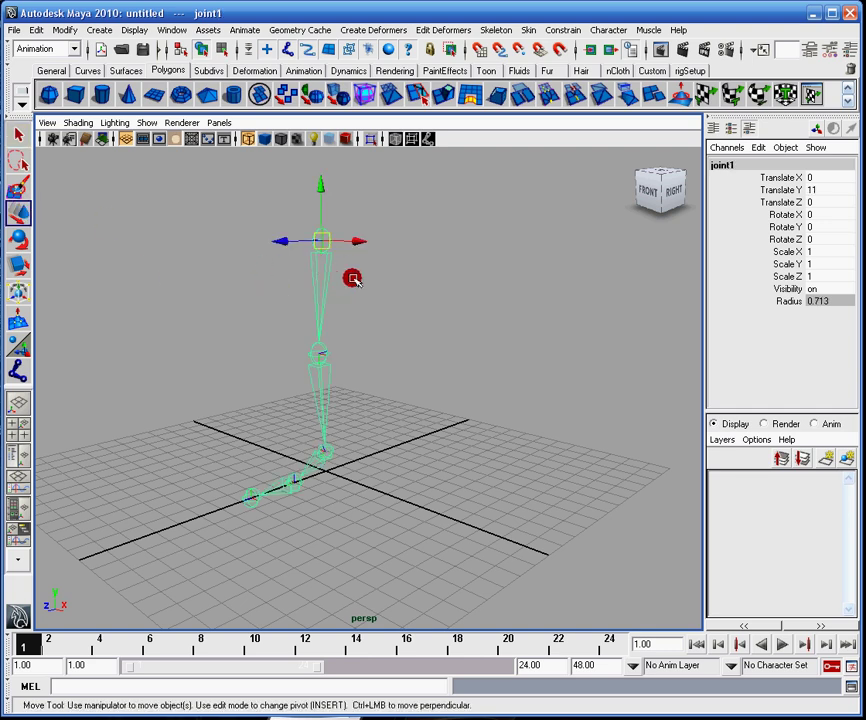
alt+drag(294, 290, 448, 290)
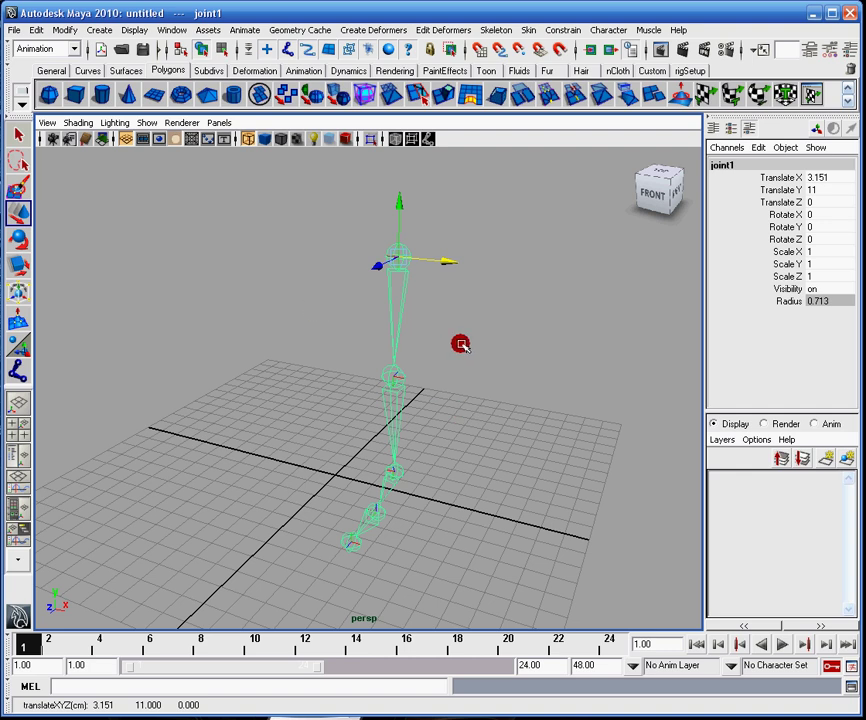
key(ctrl+z)
Reselect the hip joint with the Move tool and examine the leg chain from several angles in perspective.
alt+drag(450, 360, 410, 355)
alt+right_drag(409, 355, 474, 380)
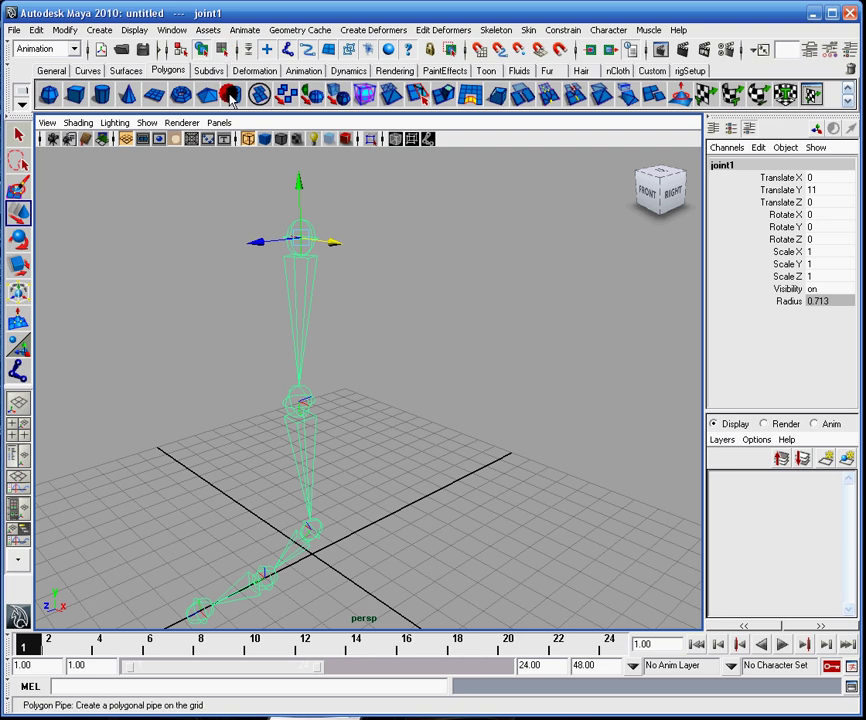
alt+middle_drag(397, 277, 411, 236)
key(e)
key(w)
alt+middle_drag(377, 234, 354, 241)
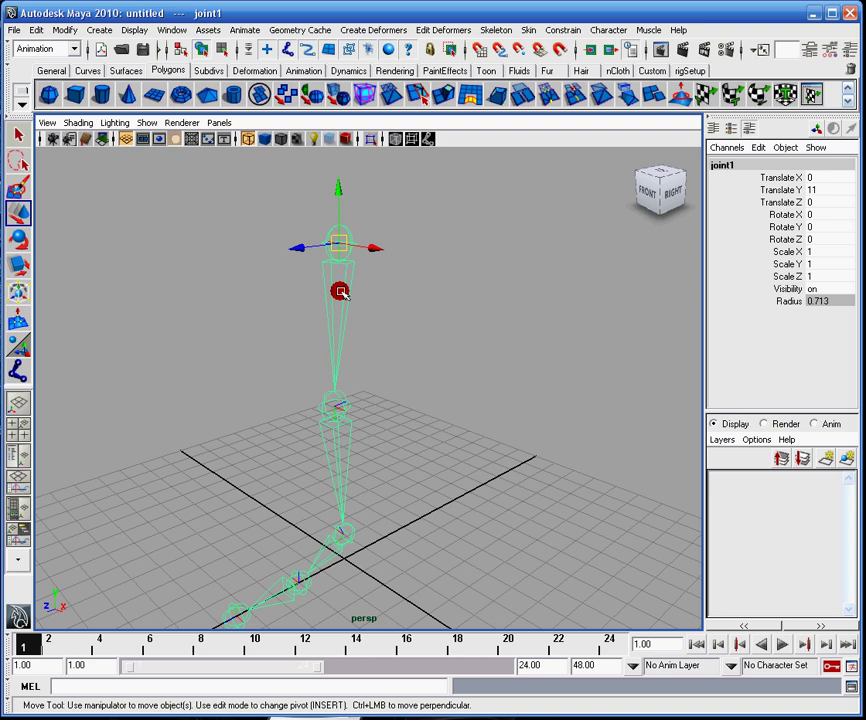
click(340, 291)
click(349, 246)
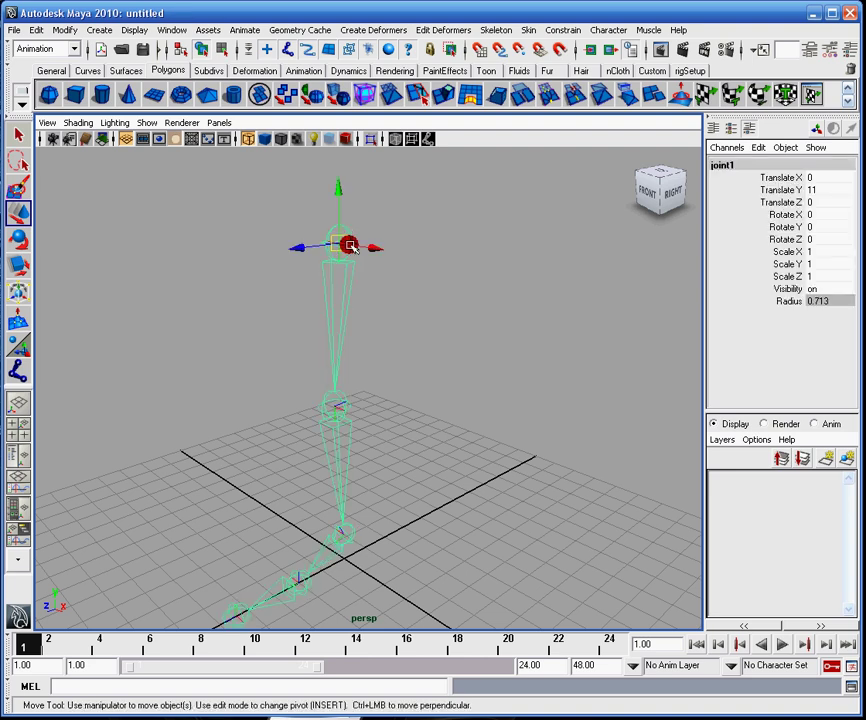
click(350, 246)
alt+drag(387, 226, 460, 230)
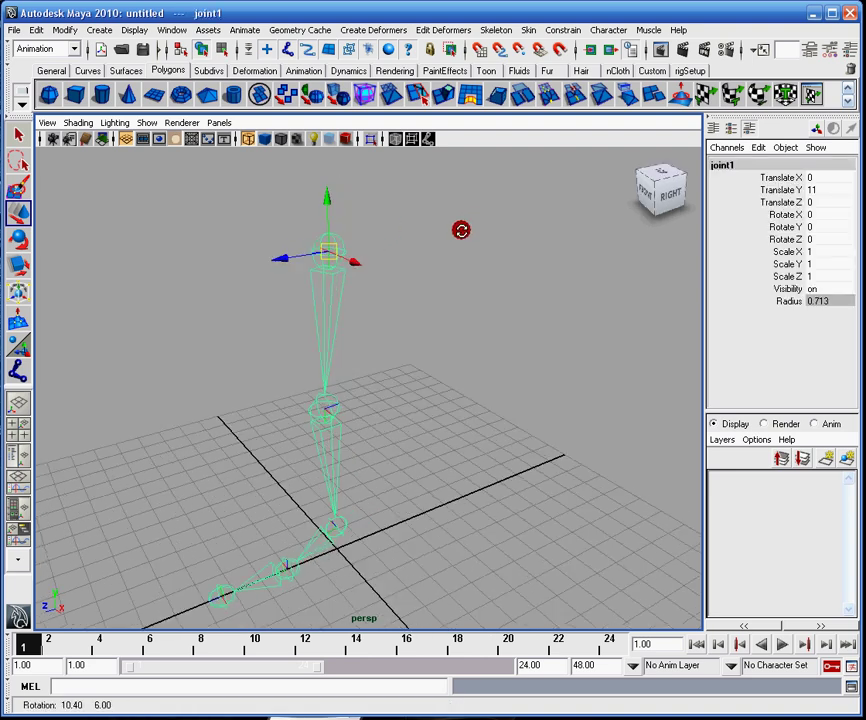
alt+middle_drag(408, 327, 451, 274)
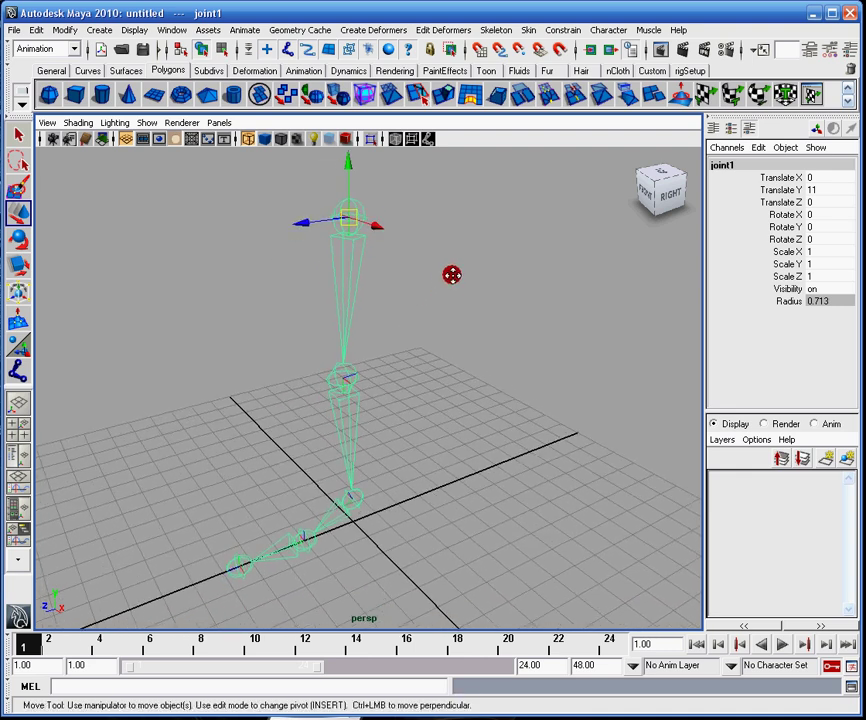